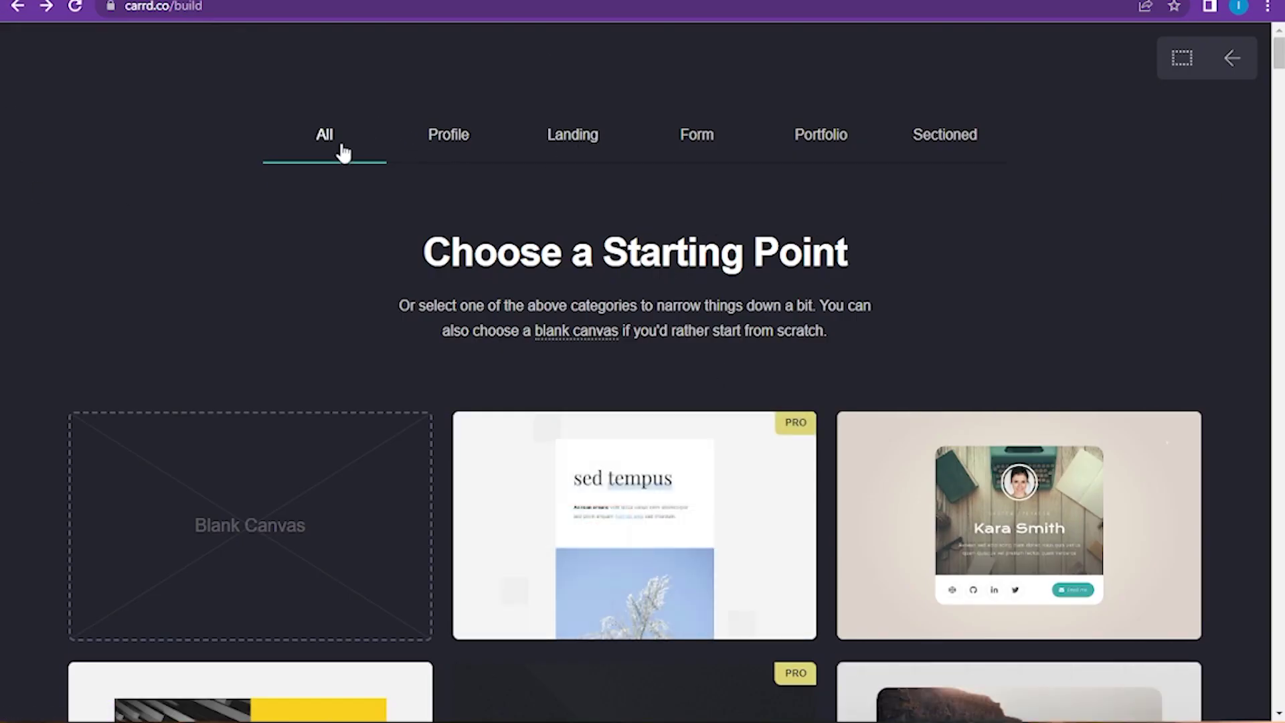
scroll(572, 510, down, 3)
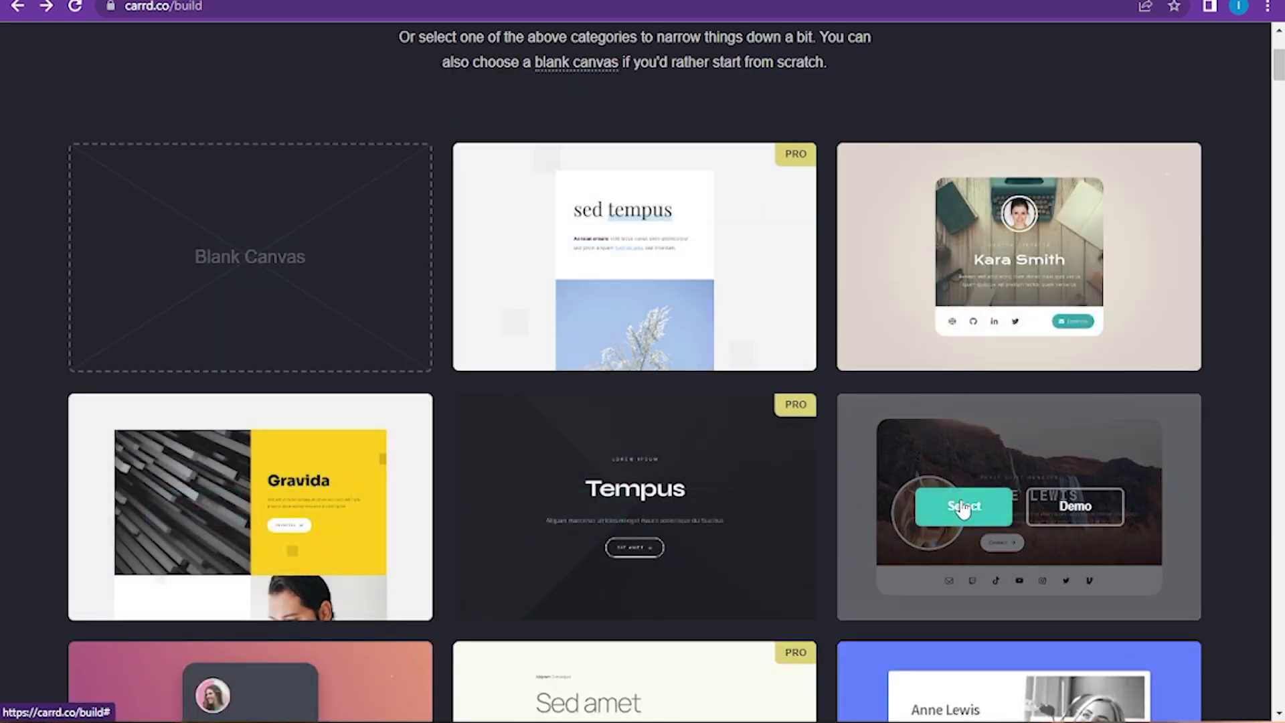
Step: Preview the Anne Lewis template, then pick the Pro sed tempus template with a free trial
click(954, 506)
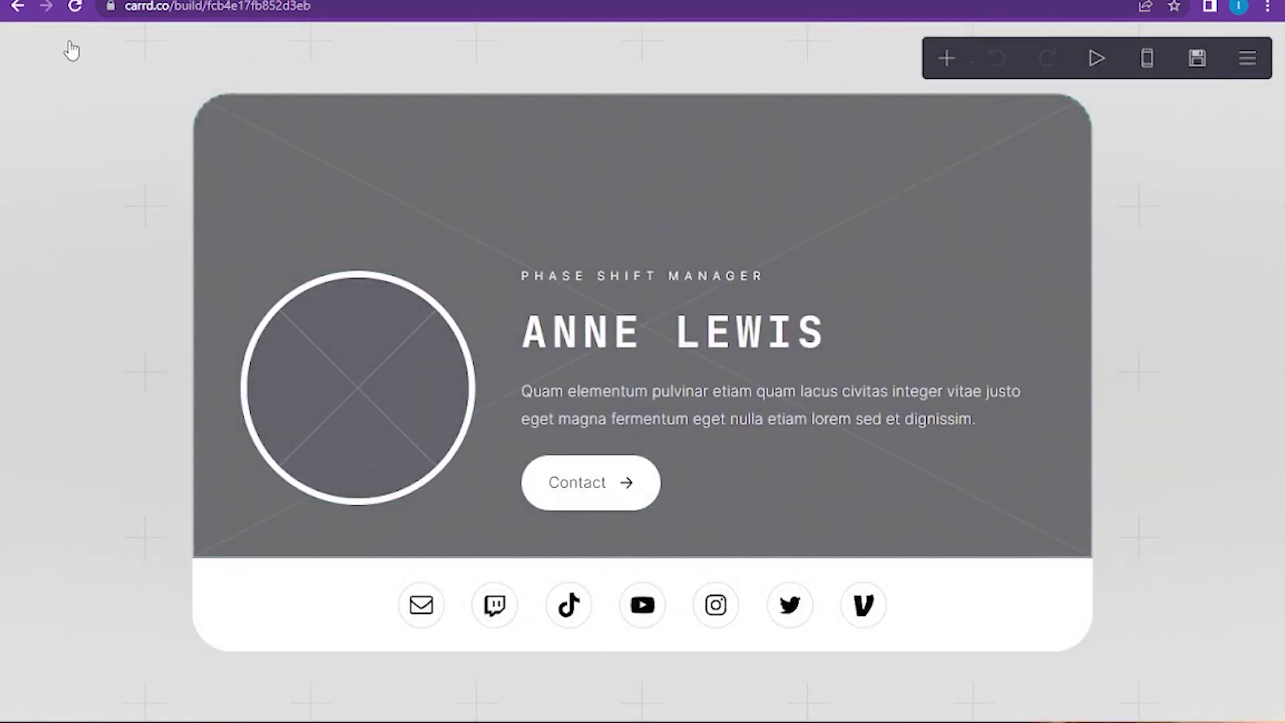
click(18, 11)
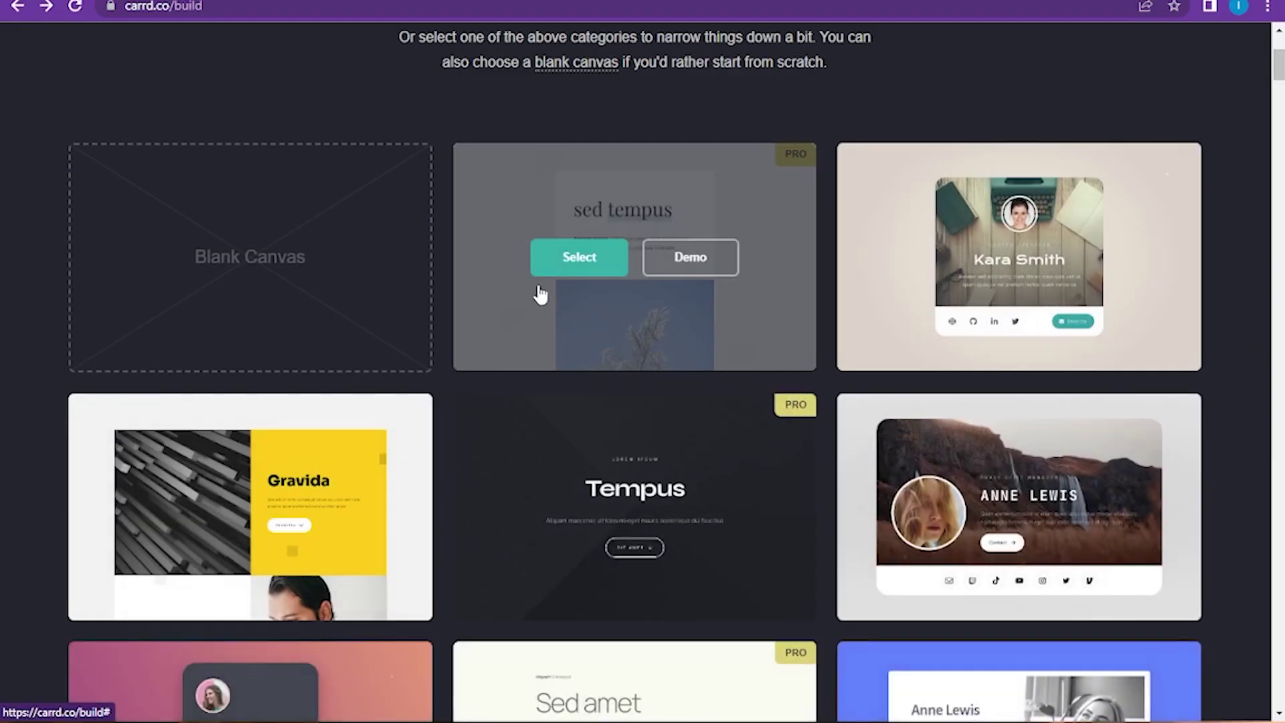
click(567, 259)
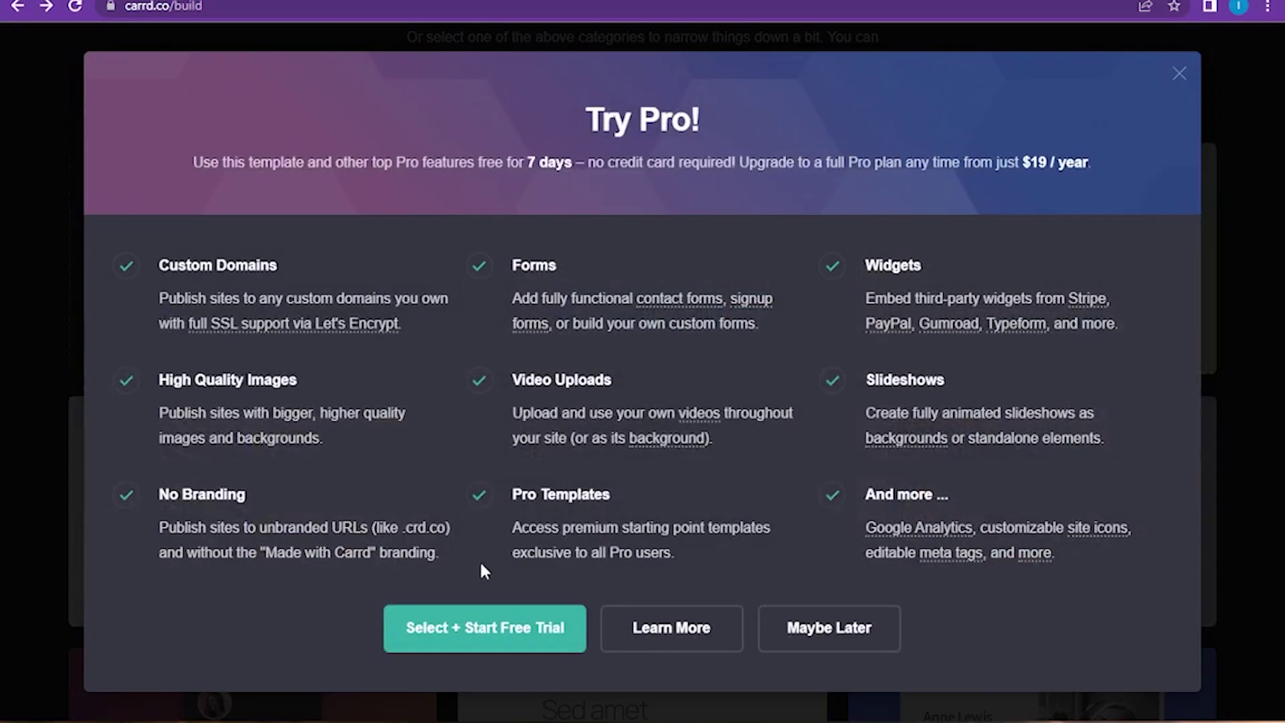
click(444, 624)
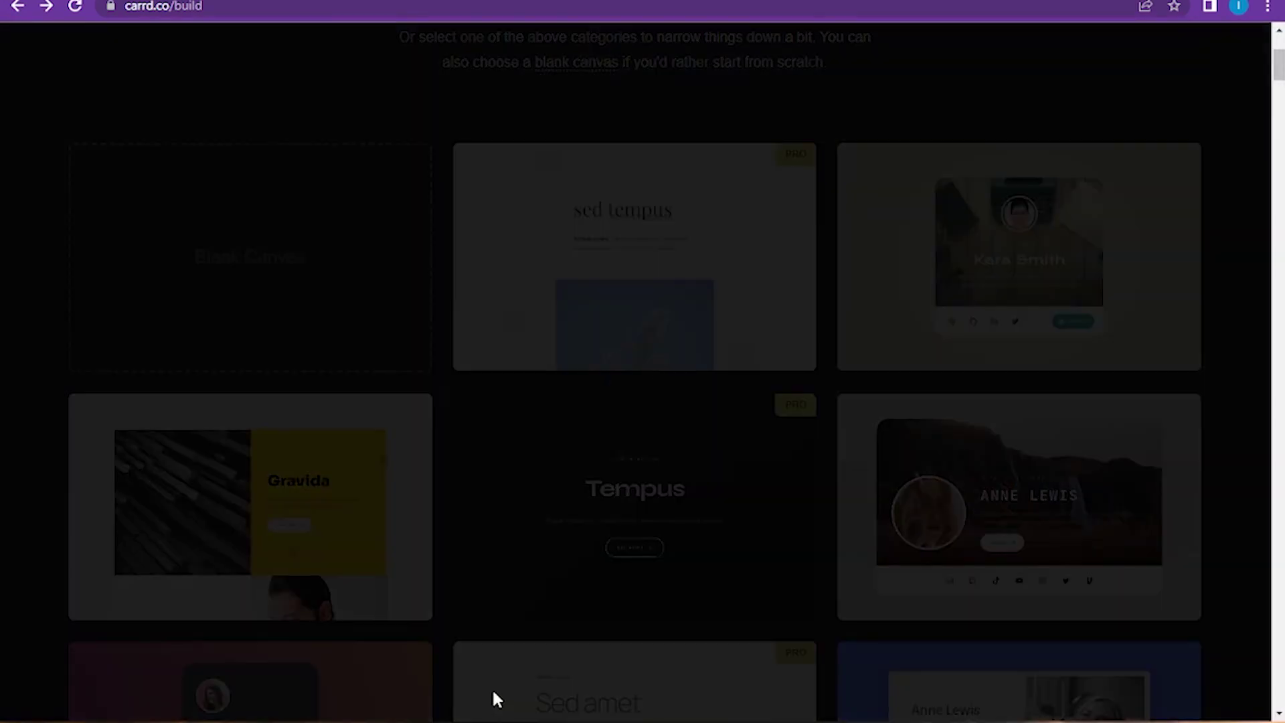
click(594, 458)
Step: Insert a Buttons element into the sed tempus page and expand the new button's settings
click(568, 505)
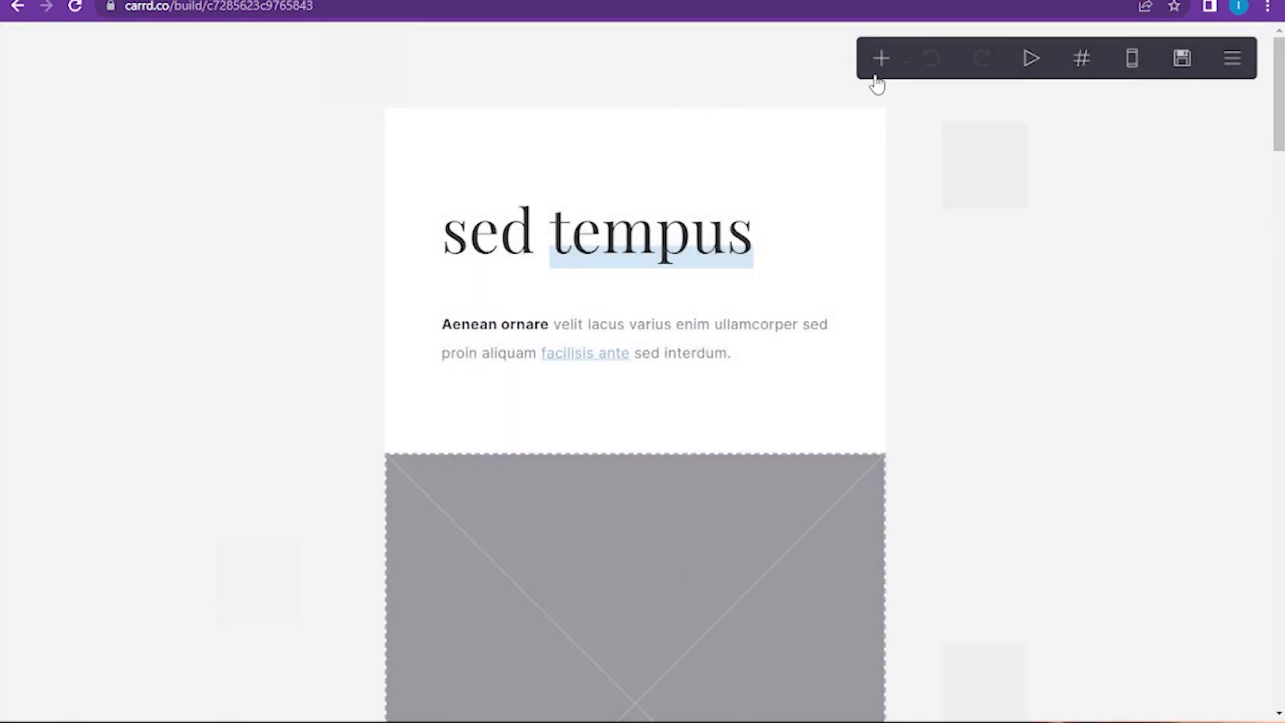
click(882, 60)
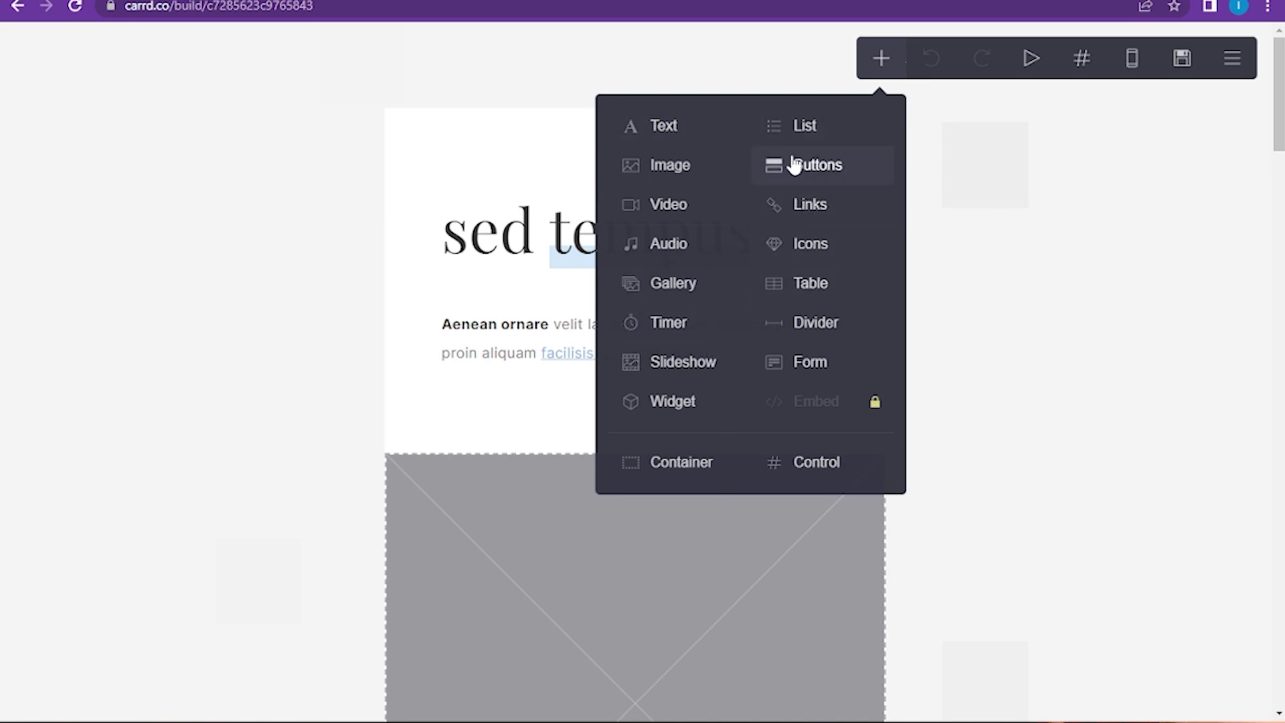
click(793, 164)
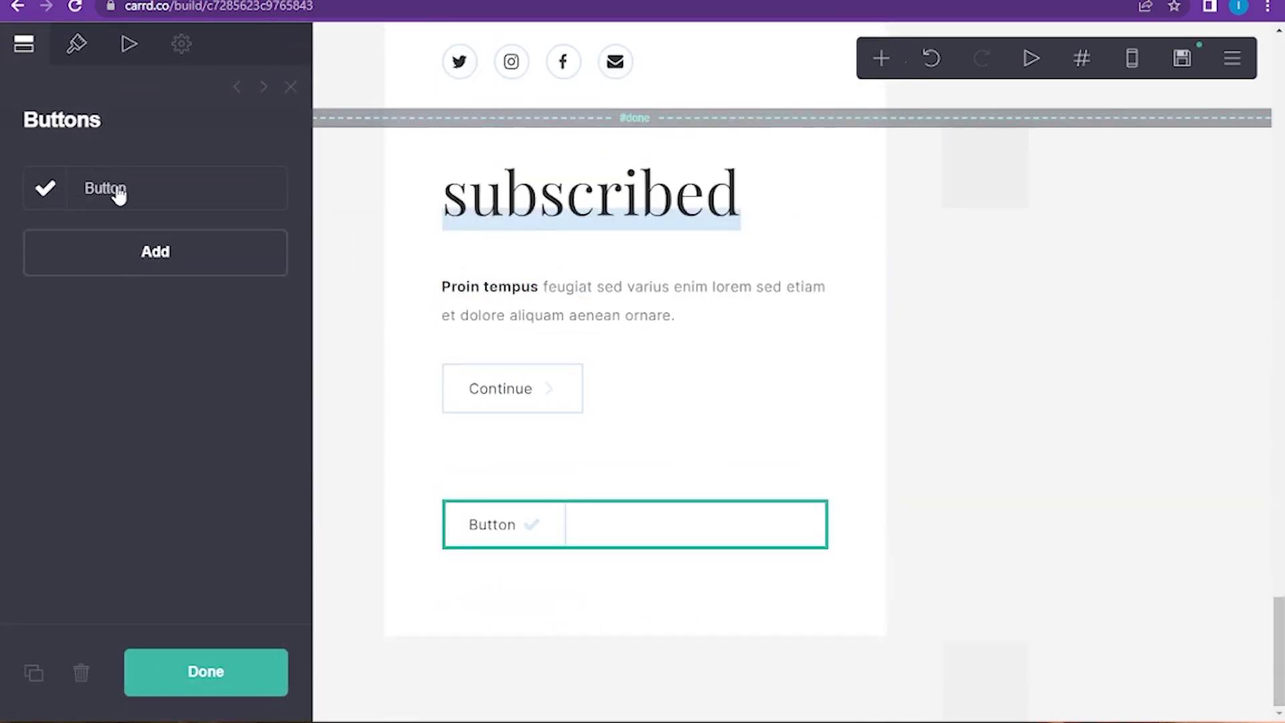
click(119, 193)
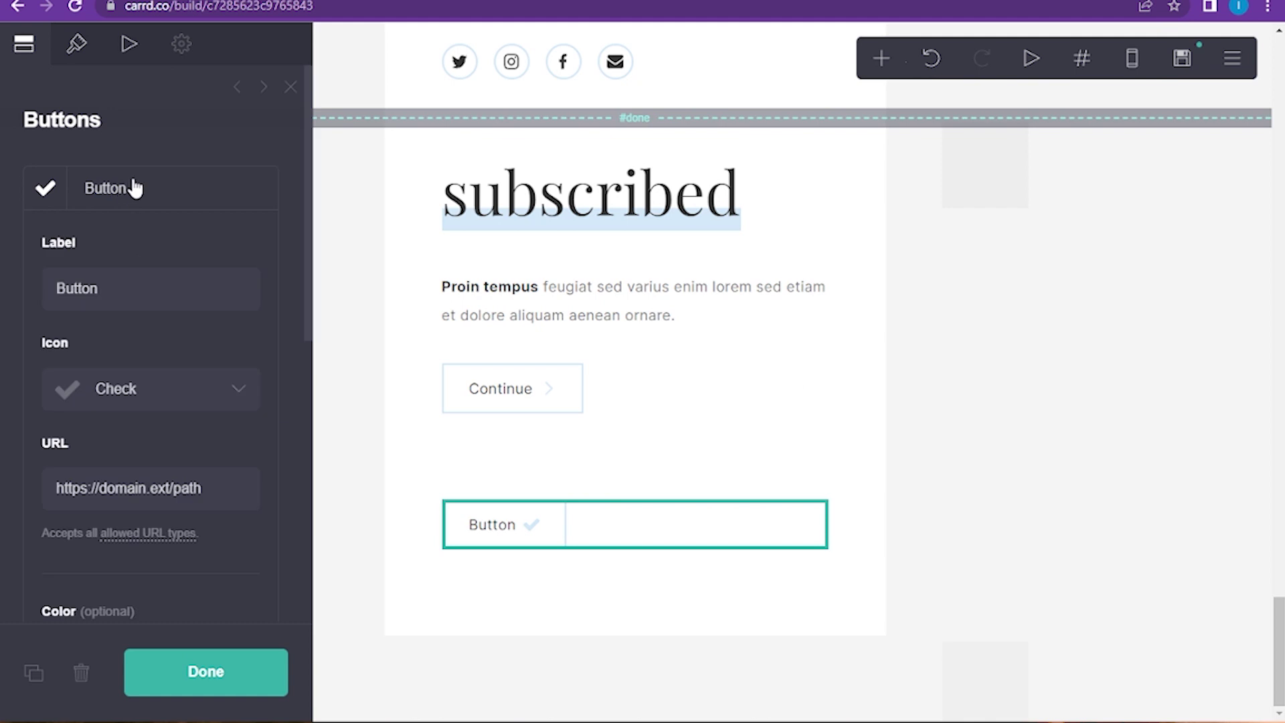
Step: Give the button a Check (Light) icon and set its link address
click(118, 276)
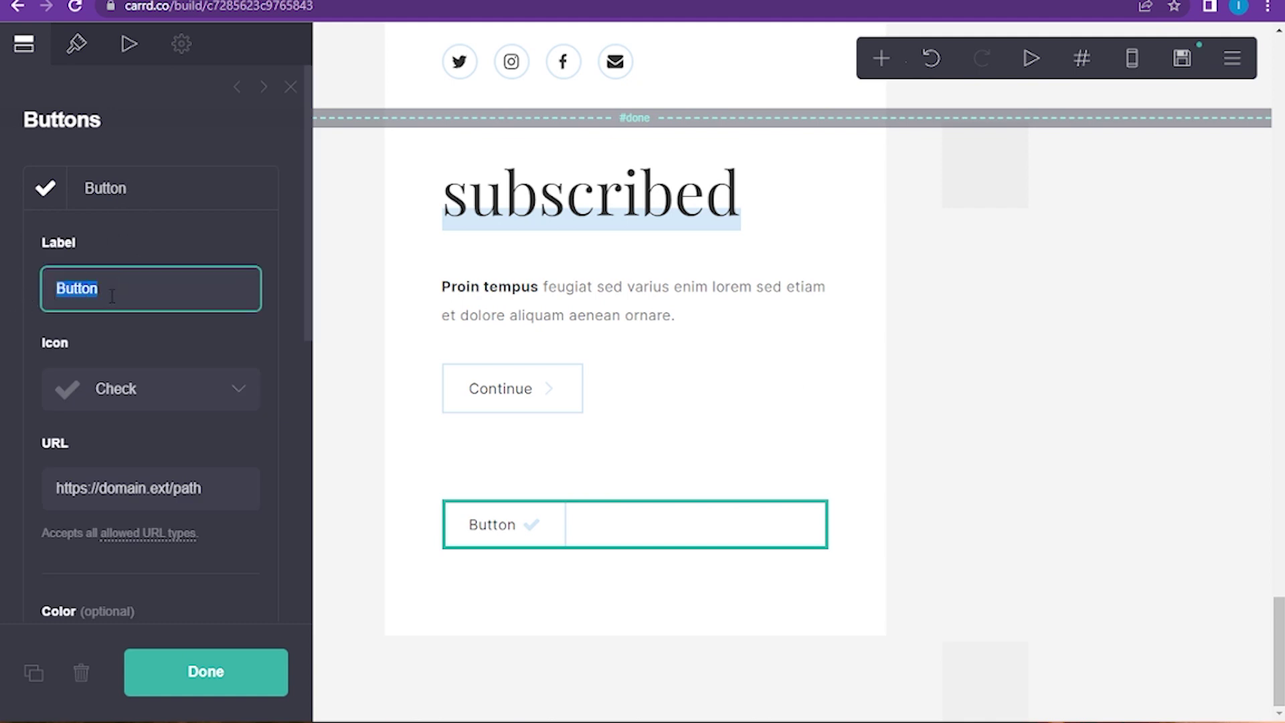
click(139, 392)
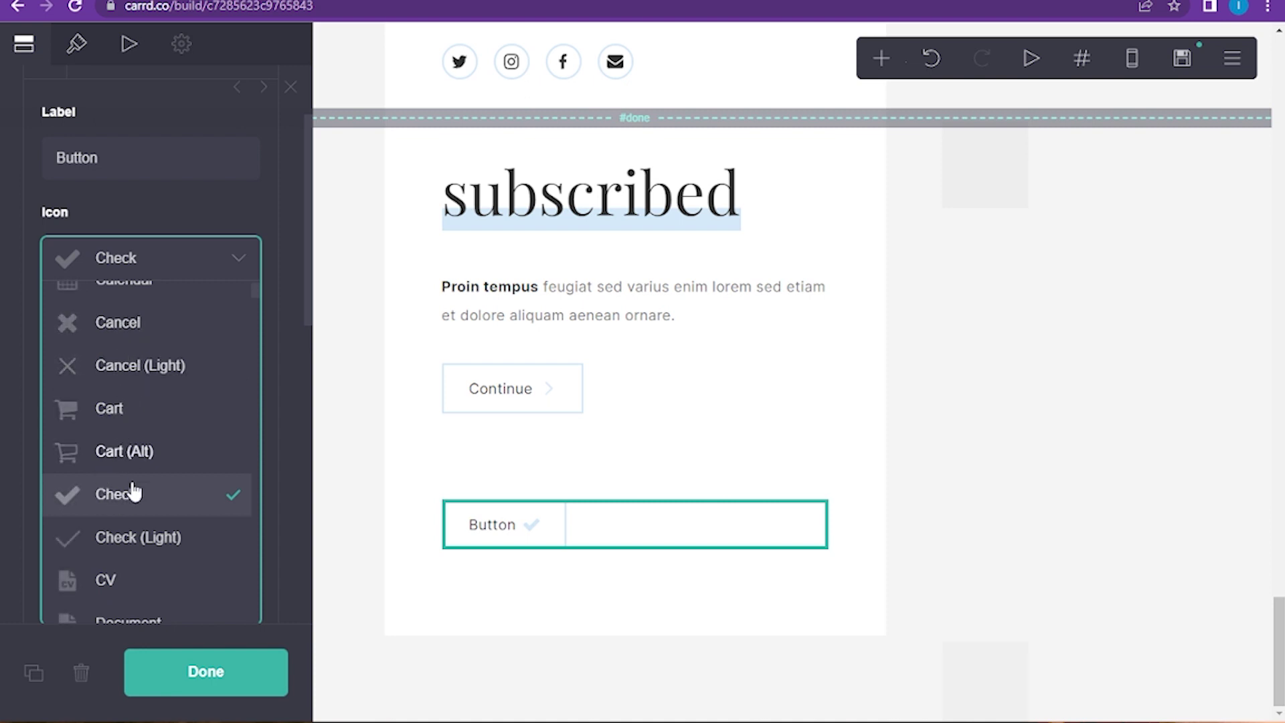
click(130, 540)
scroll(108, 428, down, 1)
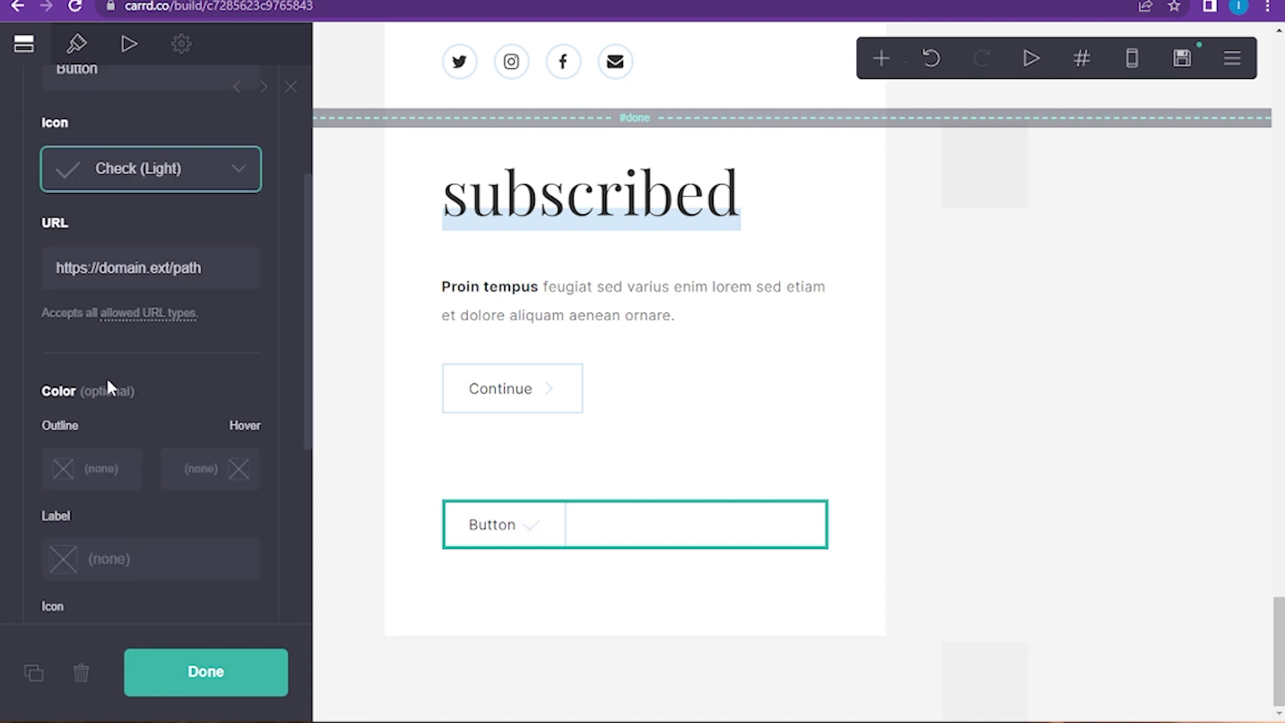
drag(204, 268, 24, 350)
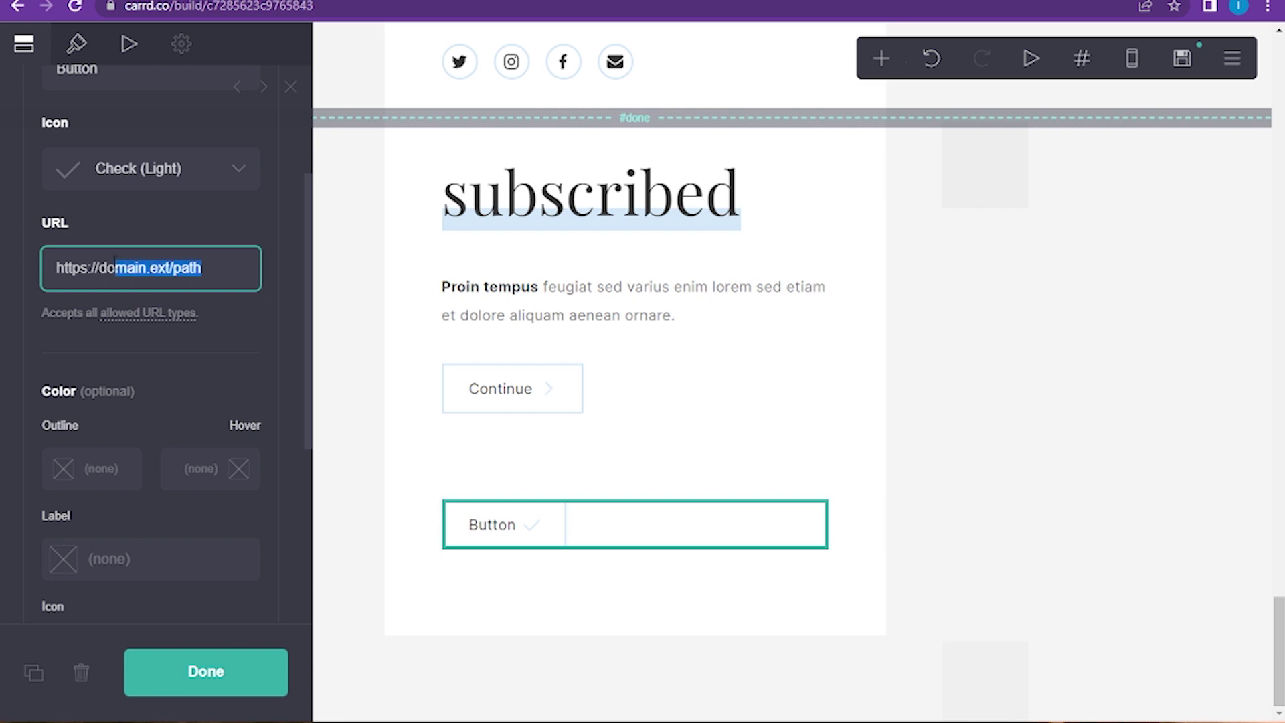
click(75, 309)
scroll(107, 353, down, 3)
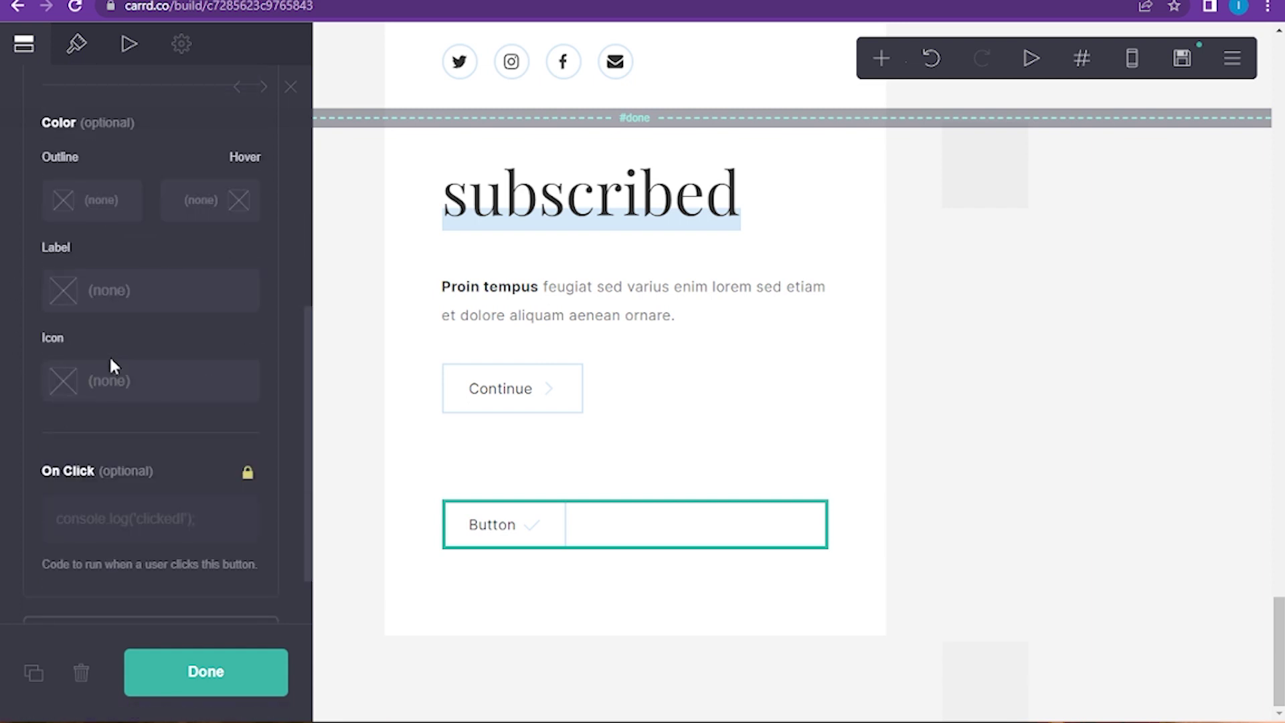
Step: Set the outline to #DE7E7E and the label to #4D2121, then add a second button
click(73, 199)
click(156, 260)
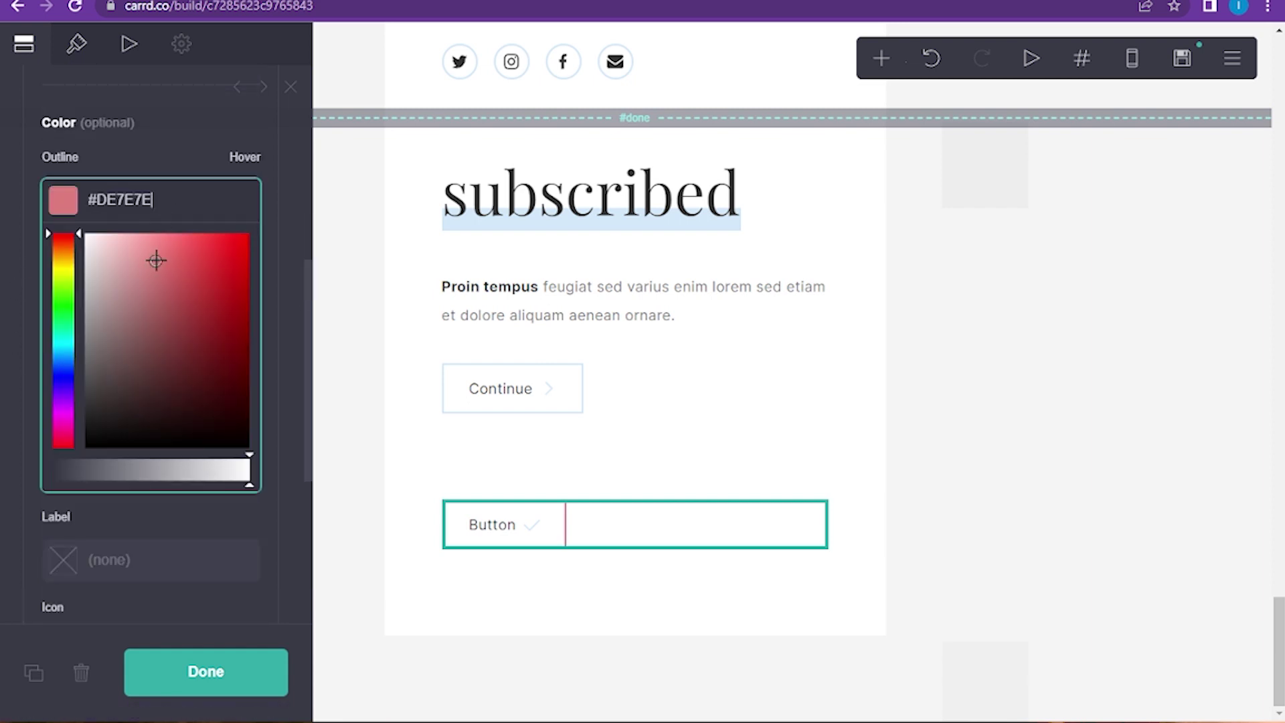
click(133, 562)
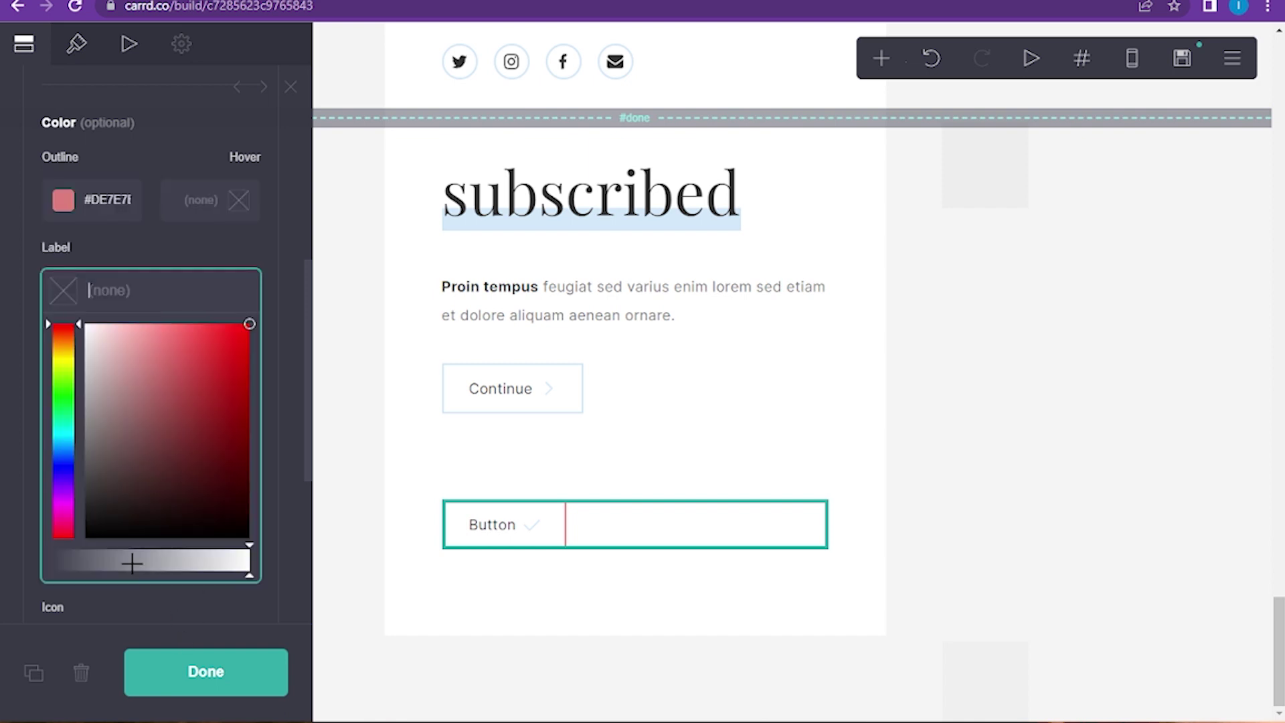
click(178, 473)
click(129, 606)
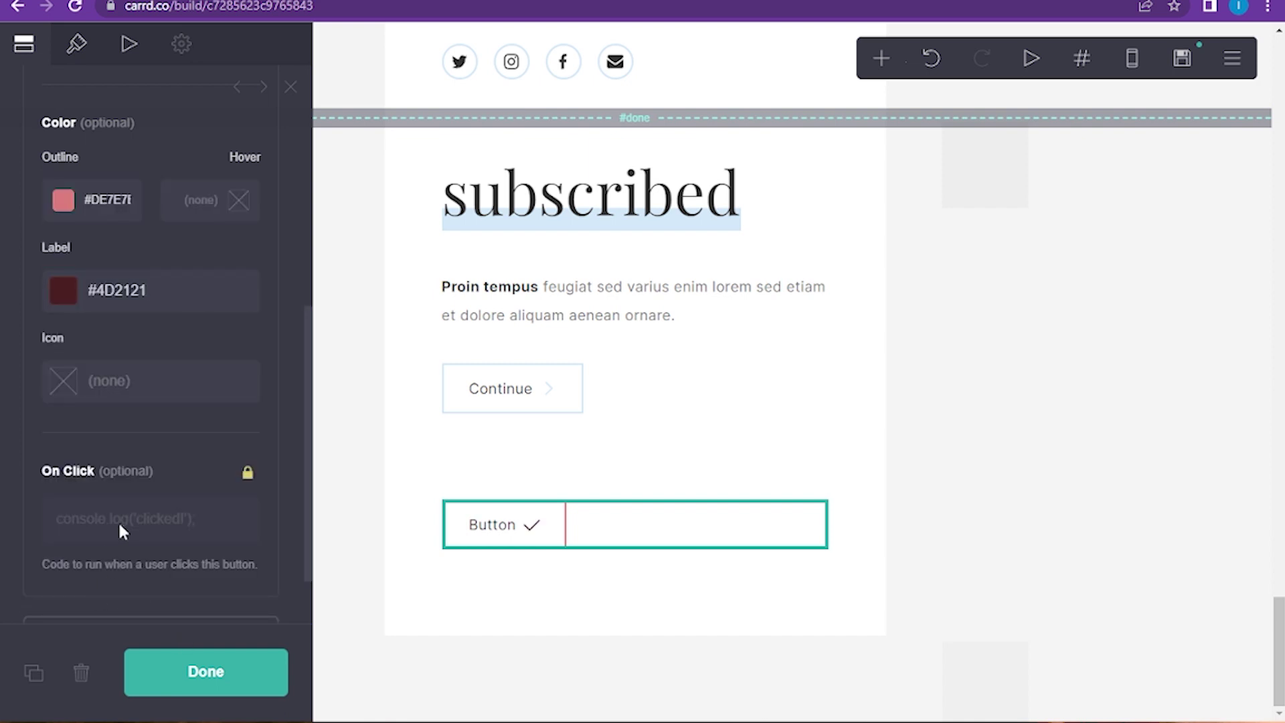
scroll(136, 487, down, 1)
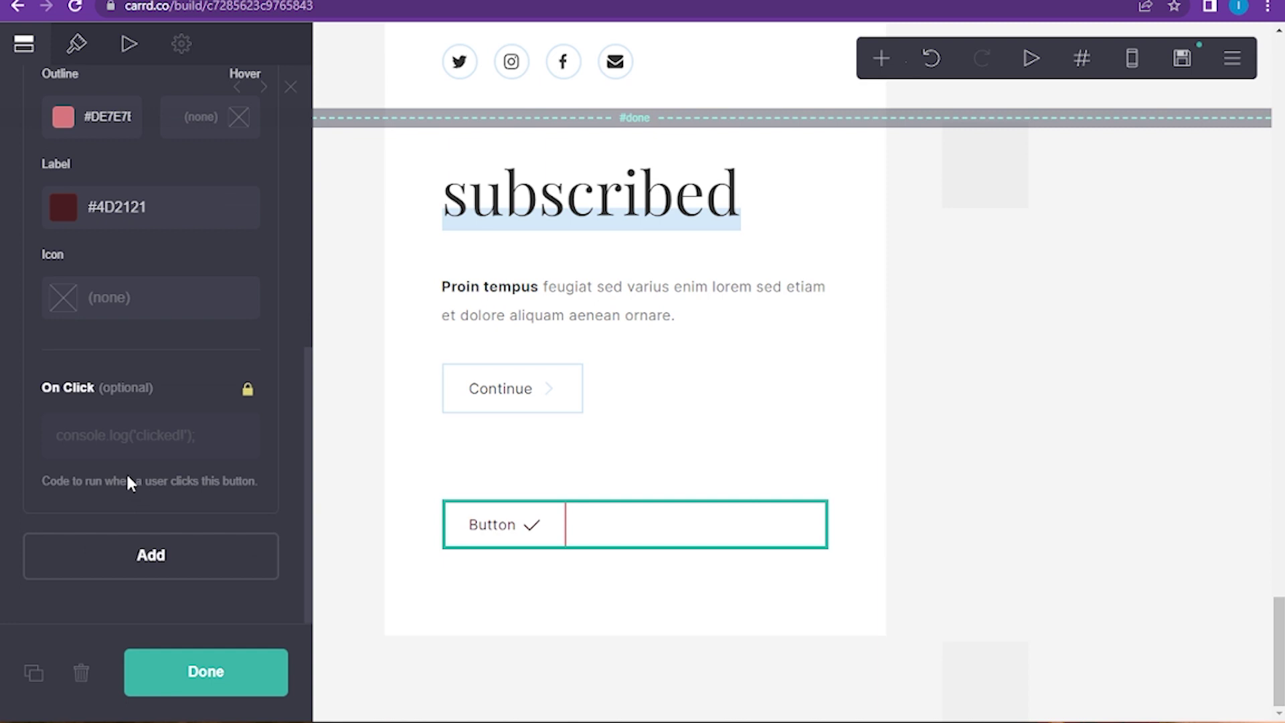
click(140, 553)
click(162, 676)
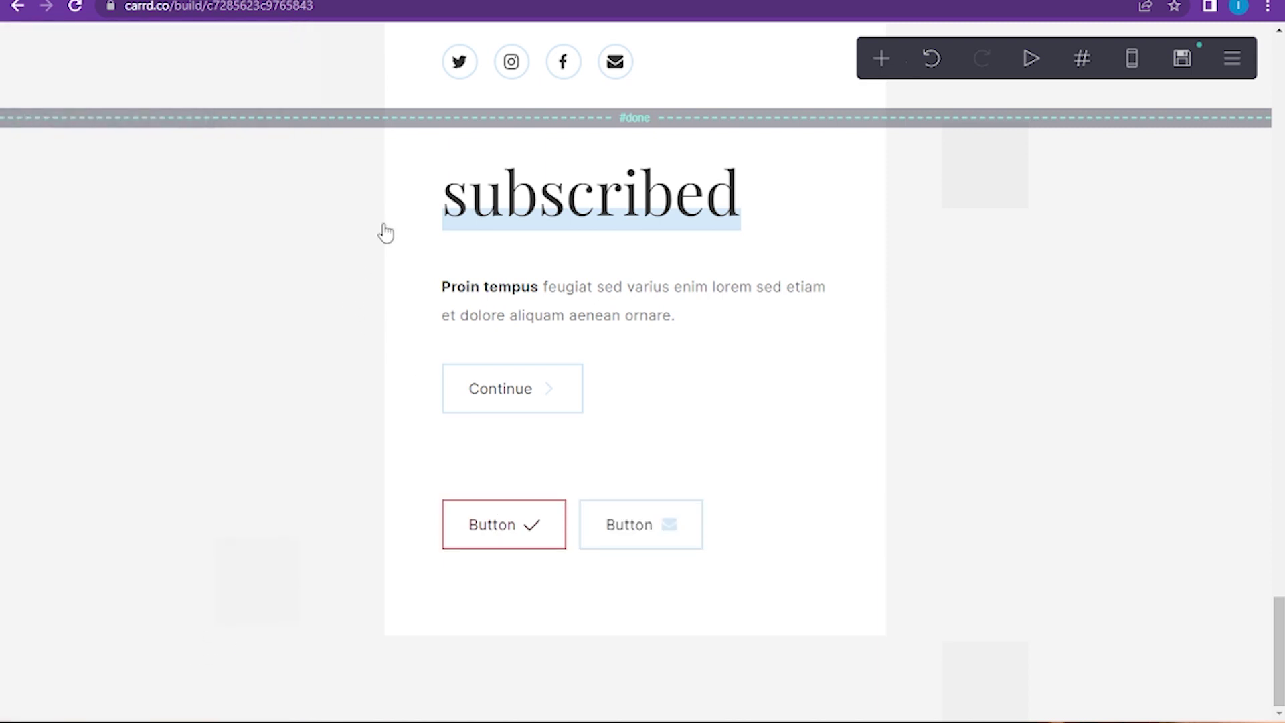